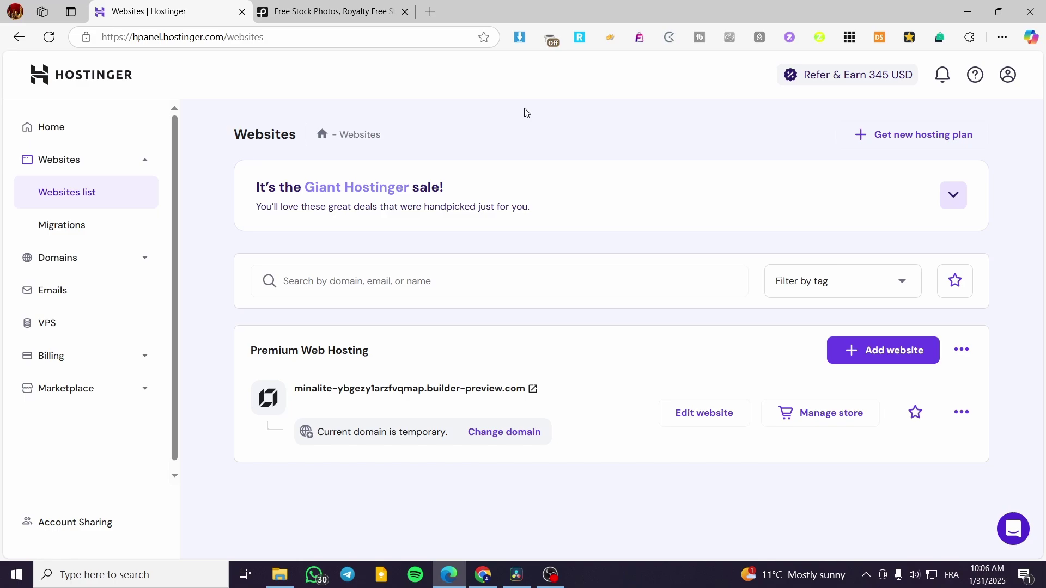
From hPanel Home, go to Websites > Websites list and open the site's editor on the 'Handmade ceramics' homepage.
{"action": "left_click", "coordinate": [109, 134]}
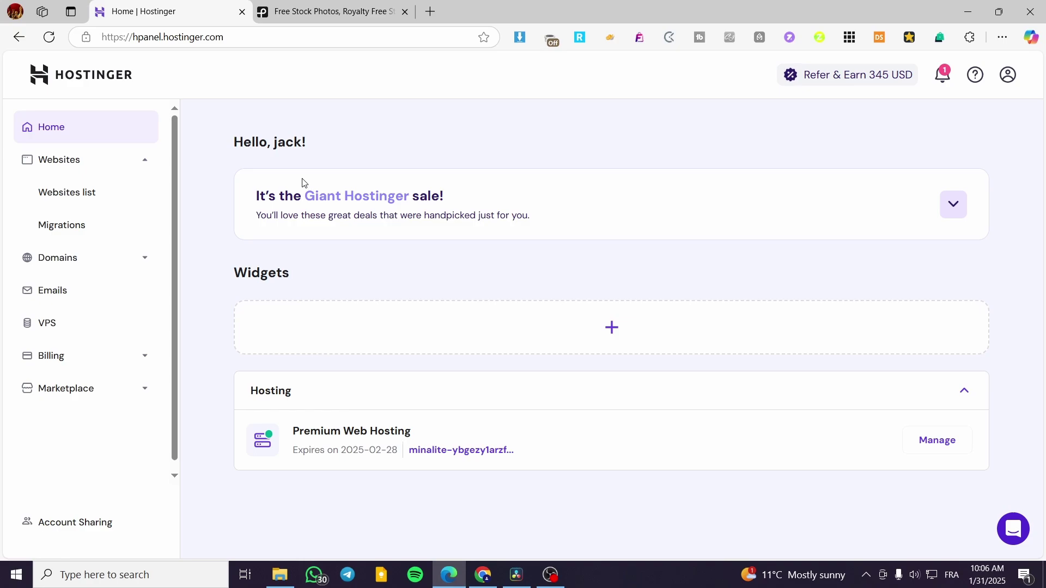
{"action": "left_click", "coordinate": [55, 166]}
{"action": "left_click", "coordinate": [87, 163]}
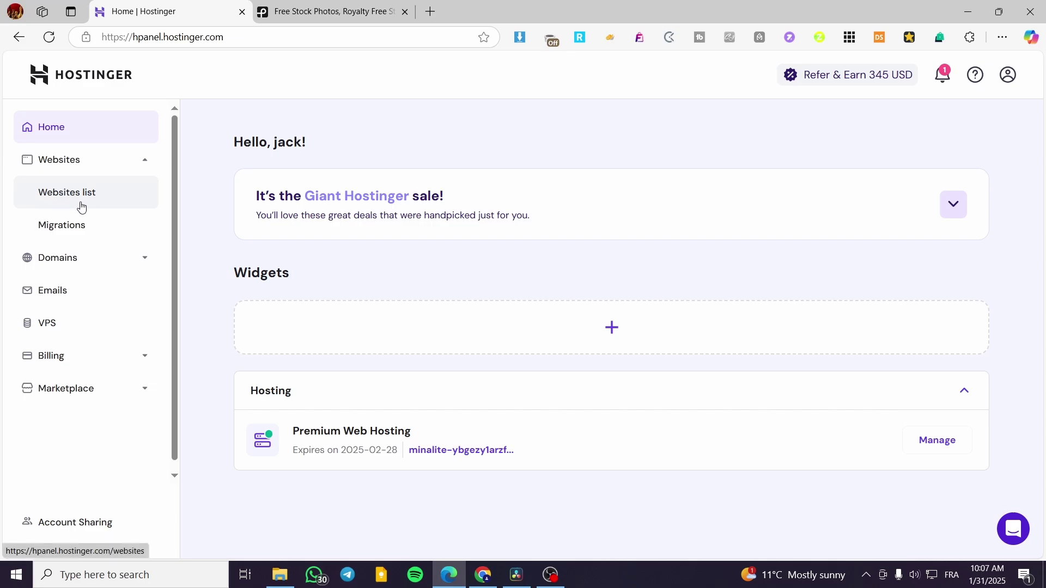
{"action": "left_click", "coordinate": [49, 198]}
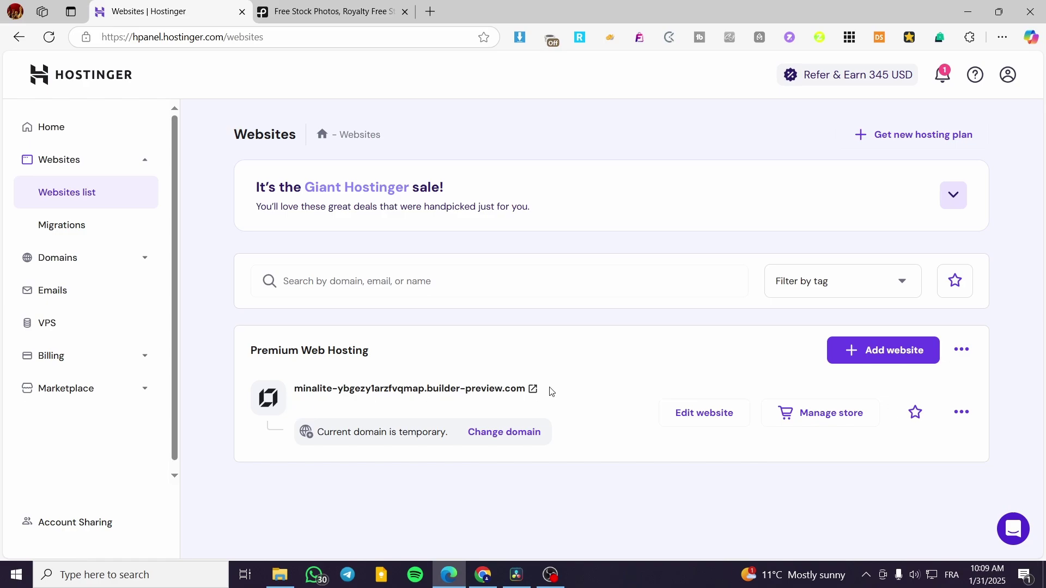
{"action": "left_click", "coordinate": [689, 423]}
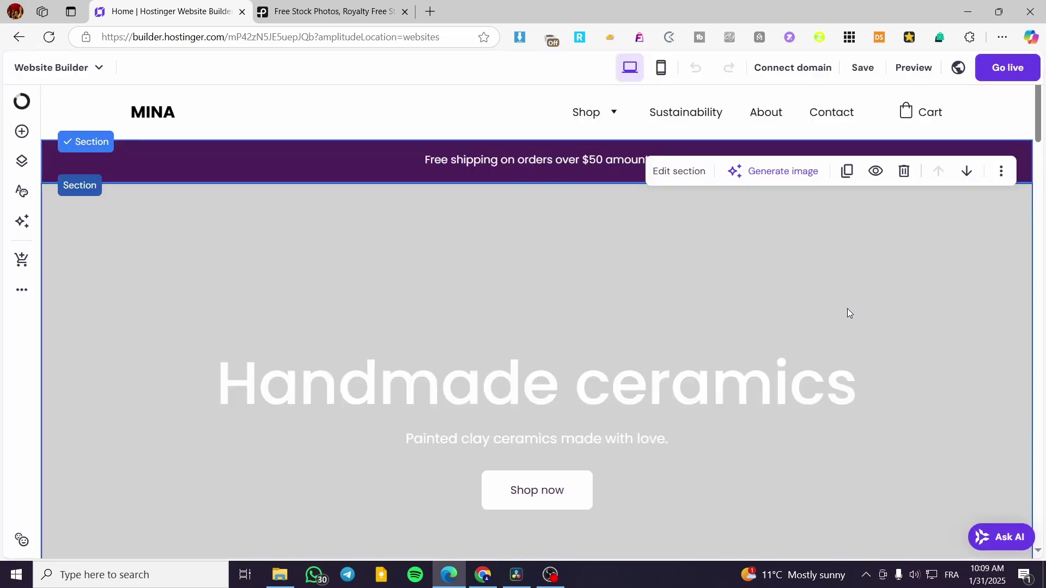
{"action": "scroll", "coordinate": [724, 329], "scroll_direction": "down", "scroll_amount": 10}
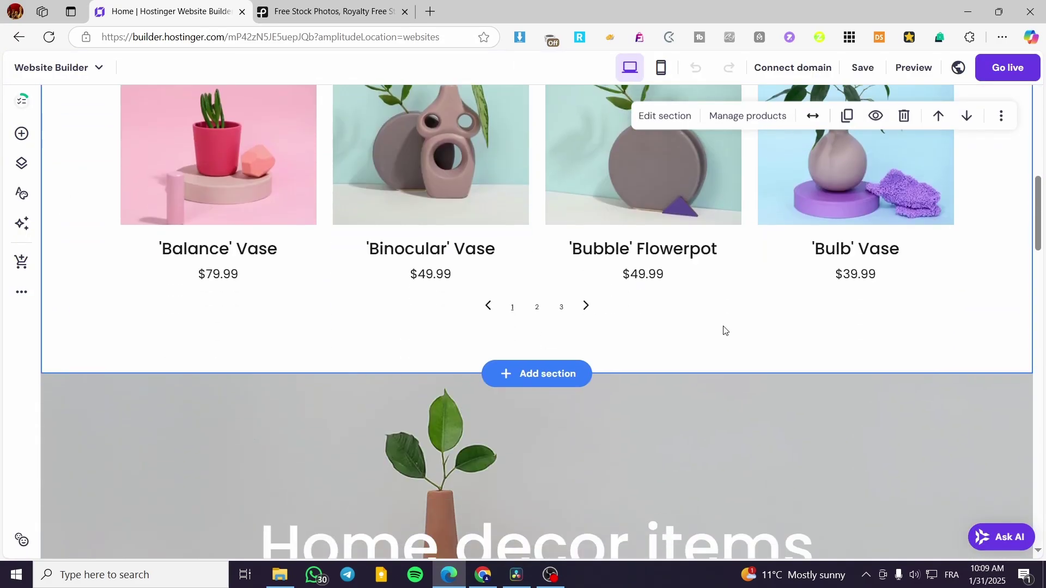
{"action": "scroll", "coordinate": [720, 329], "scroll_direction": "up", "scroll_amount": 10}
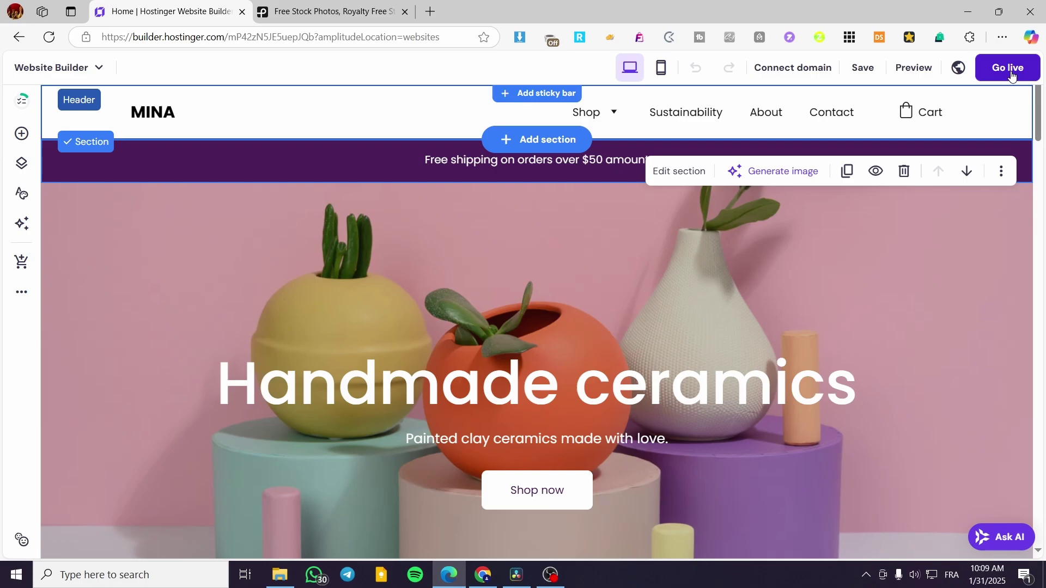
Switch on Coming soon mode in the globe-icon settings and publish the MINA site with Go live.
{"action": "left_click", "coordinate": [959, 69]}
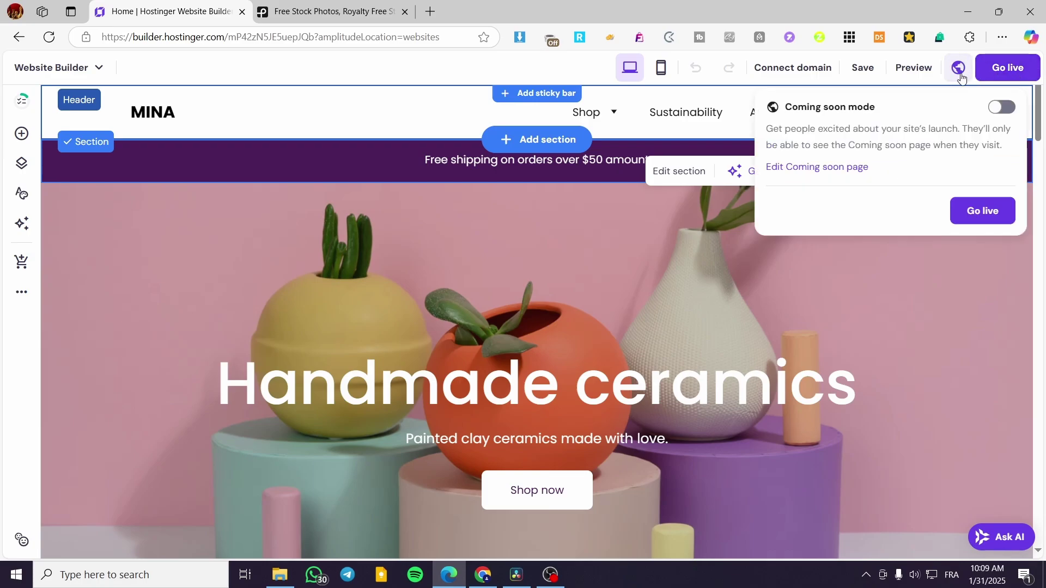
{"action": "left_click", "coordinate": [960, 69]}
{"action": "left_click", "coordinate": [960, 69]}
{"action": "left_click", "coordinate": [1004, 108]}
{"action": "left_click", "coordinate": [978, 220]}
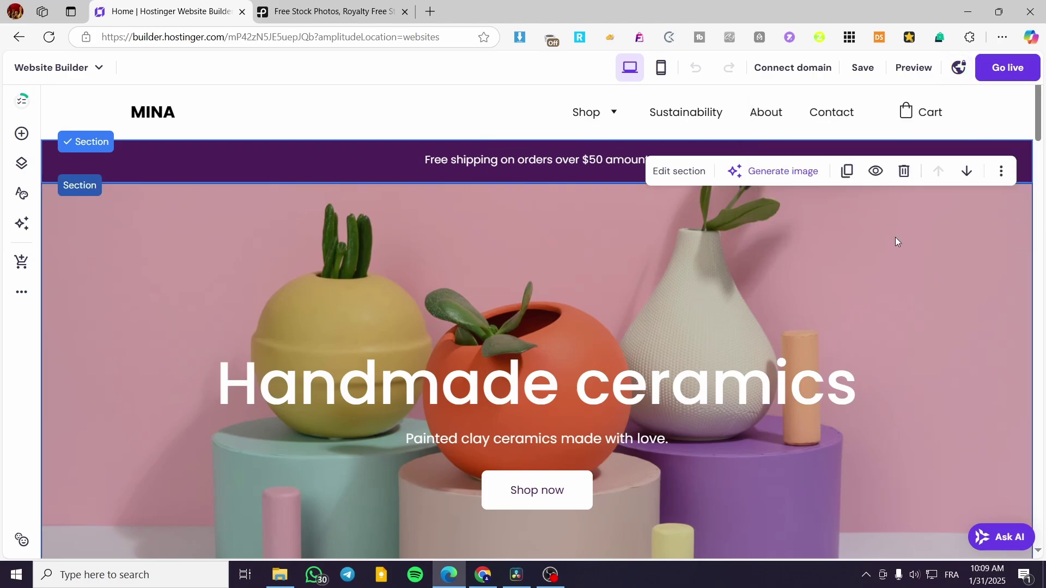
{"action": "left_click", "coordinate": [959, 67]}
{"action": "left_click", "coordinate": [1008, 68]}
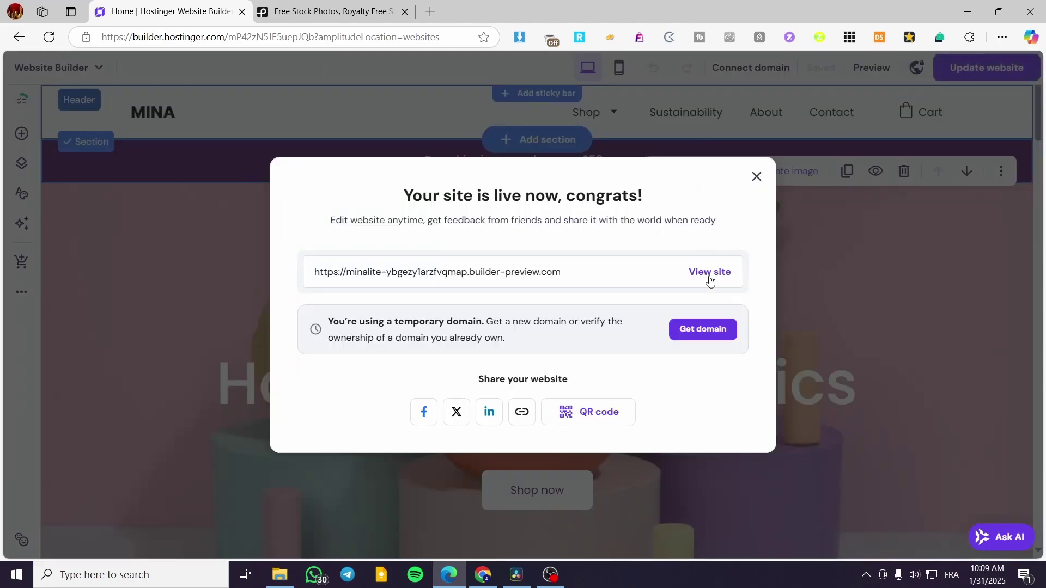
Check that the live preview domain shows the Coming soon page, close it, and dismiss the rating survey.
{"action": "left_click", "coordinate": [710, 272]}
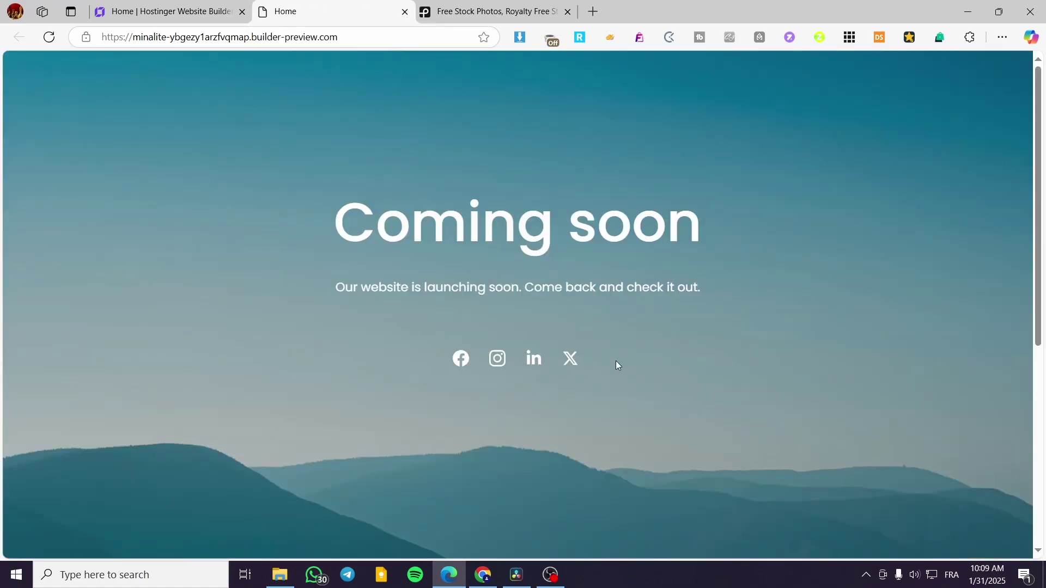
{"action": "left_click", "coordinate": [405, 12]}
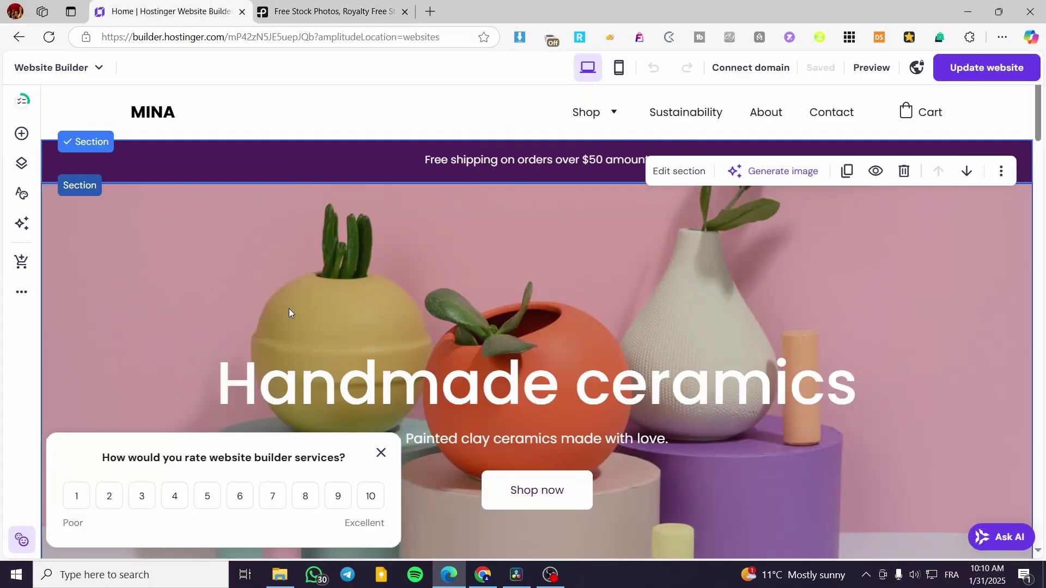
{"action": "left_click", "coordinate": [383, 459]}
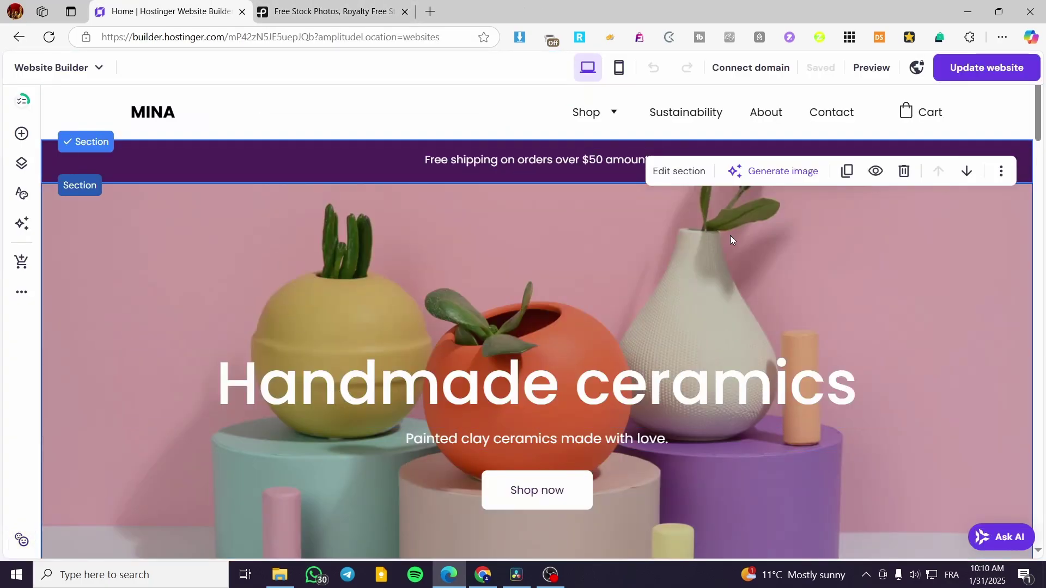
From the globe-icon settings, choose Edit Coming soon page to open its heading, message and icons.
{"action": "left_click", "coordinate": [915, 69]}
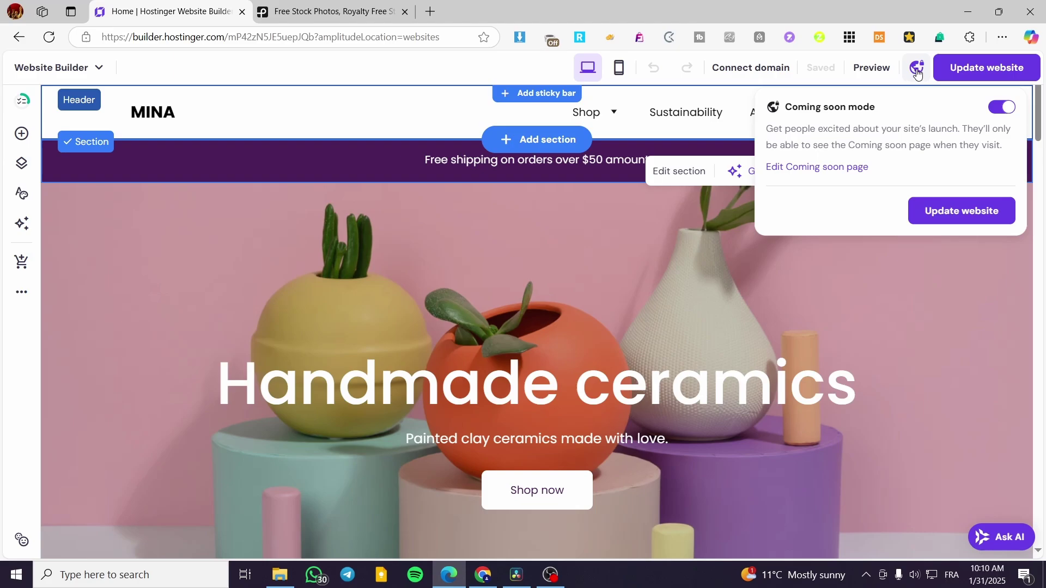
{"action": "left_click", "coordinate": [794, 169]}
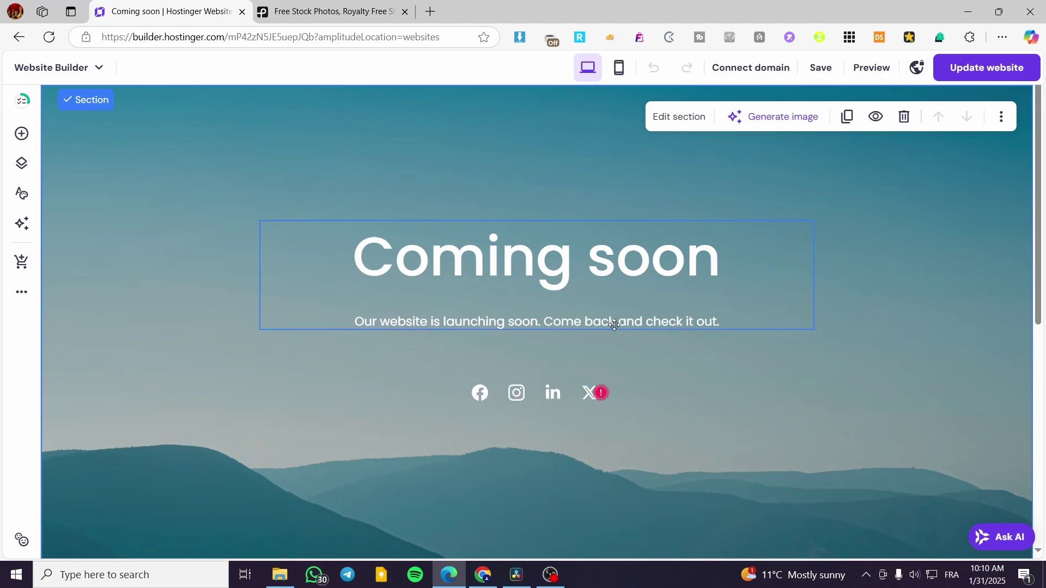
{"action": "left_click", "coordinate": [685, 127]}
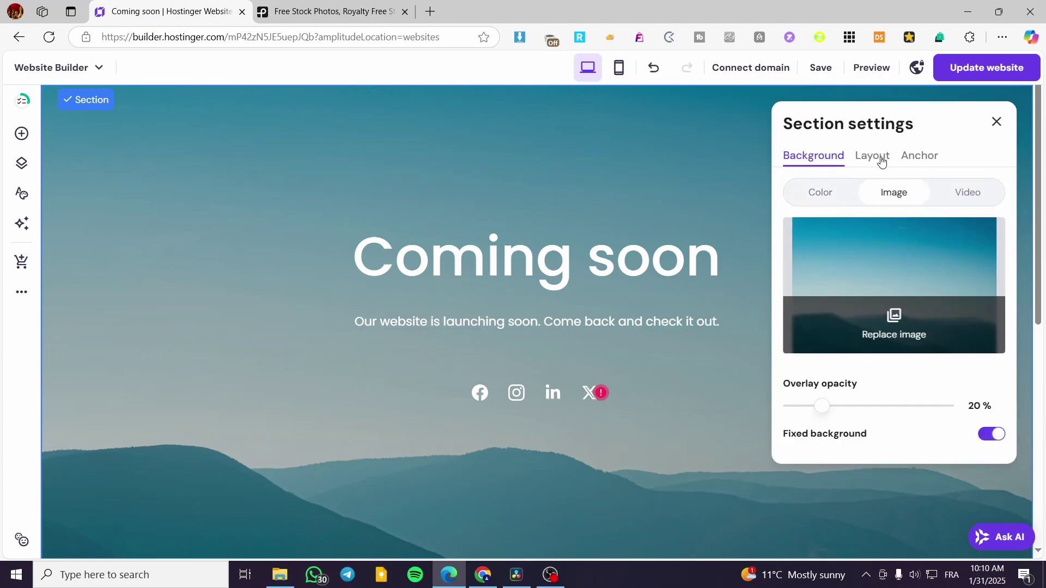
{"action": "scroll", "coordinate": [875, 302], "scroll_direction": "down", "scroll_amount": 3}
{"action": "scroll", "coordinate": [795, 392], "scroll_direction": "up", "scroll_amount": 3}
{"action": "left_click", "coordinate": [871, 157]}
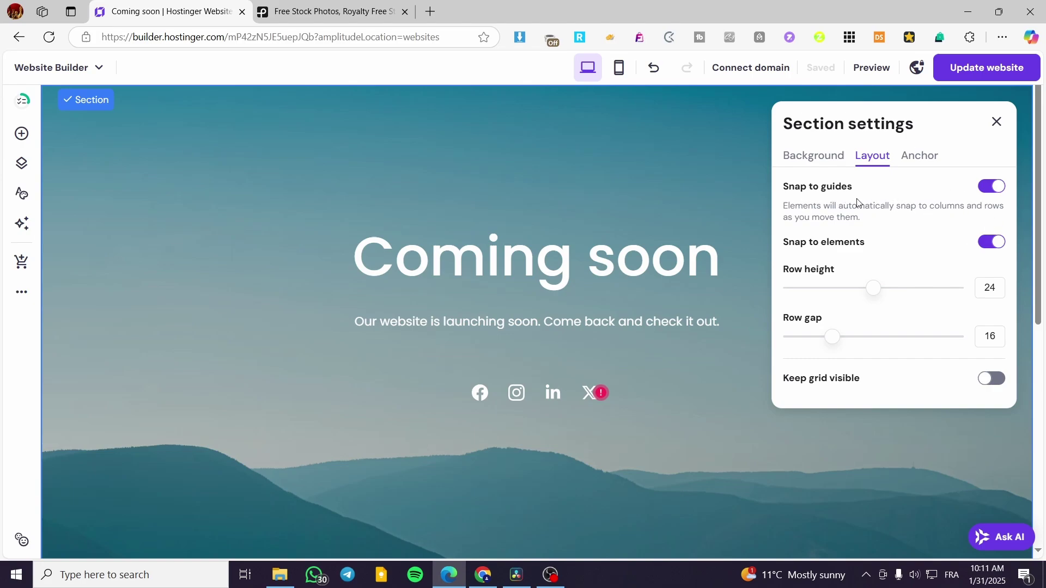
{"action": "scroll", "coordinate": [824, 240], "scroll_direction": "down", "scroll_amount": 1}
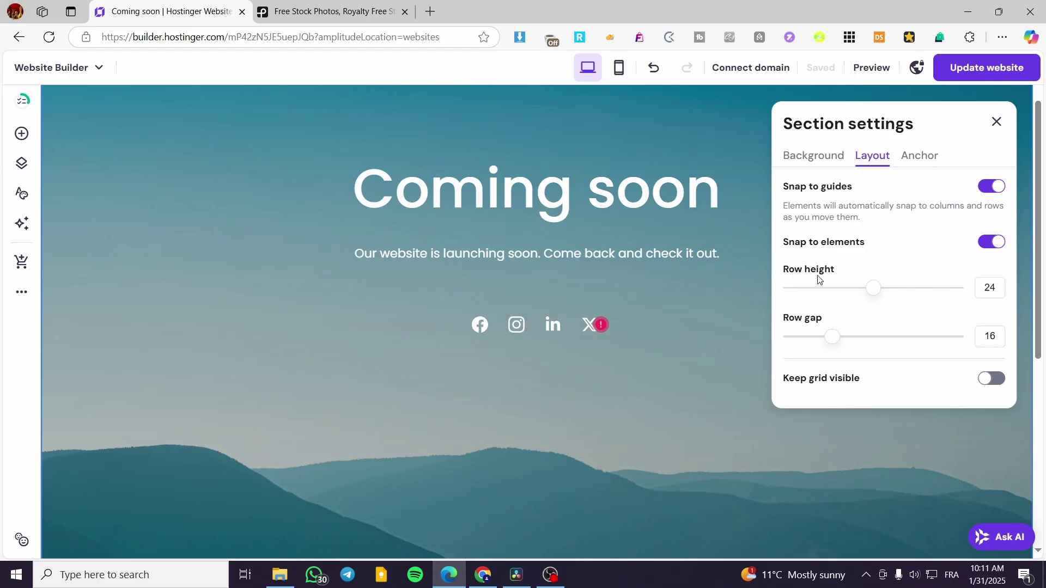
{"action": "scroll", "coordinate": [790, 334], "scroll_direction": "down", "scroll_amount": 2}
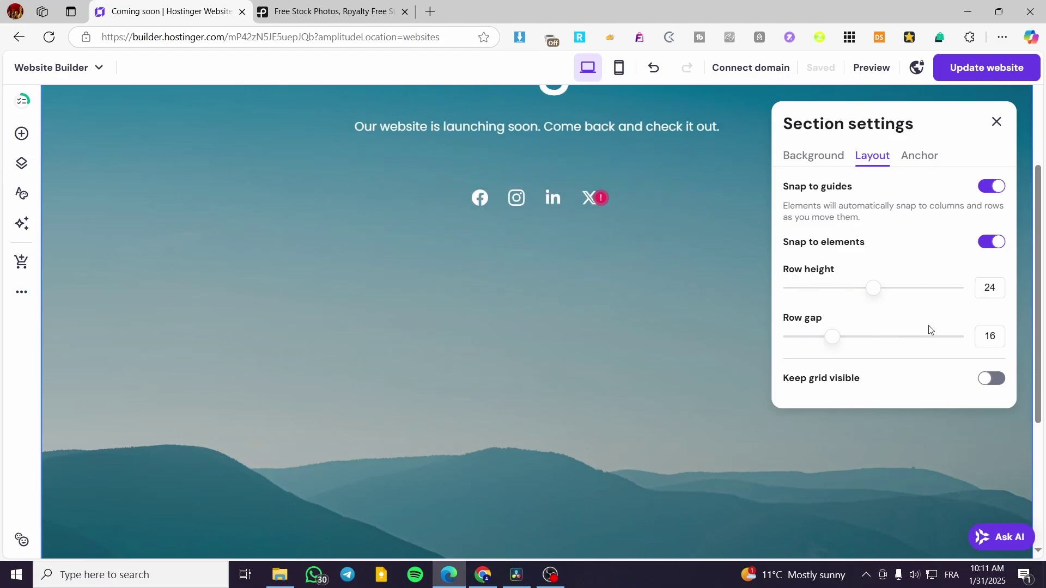
{"action": "scroll", "coordinate": [866, 367], "scroll_direction": "up", "scroll_amount": 3}
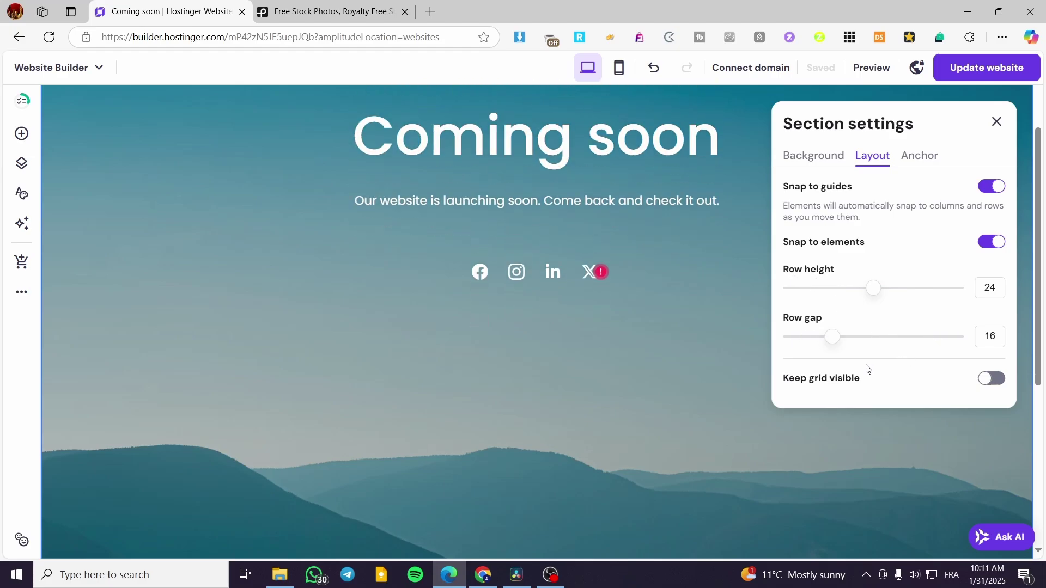
{"action": "left_click", "coordinate": [993, 380]}
{"action": "left_click", "coordinate": [997, 380]}
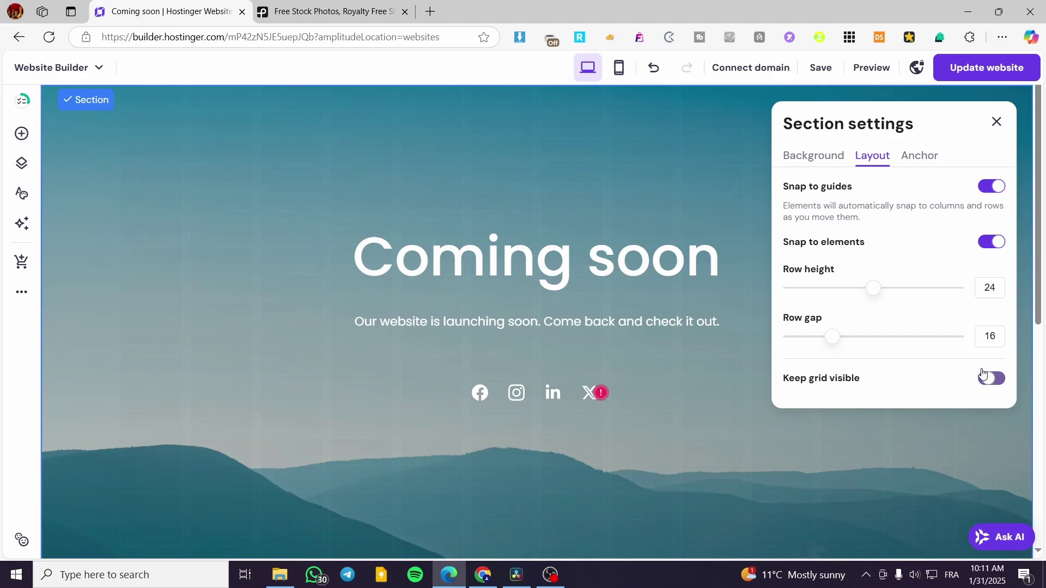
{"action": "left_click", "coordinate": [921, 156]}
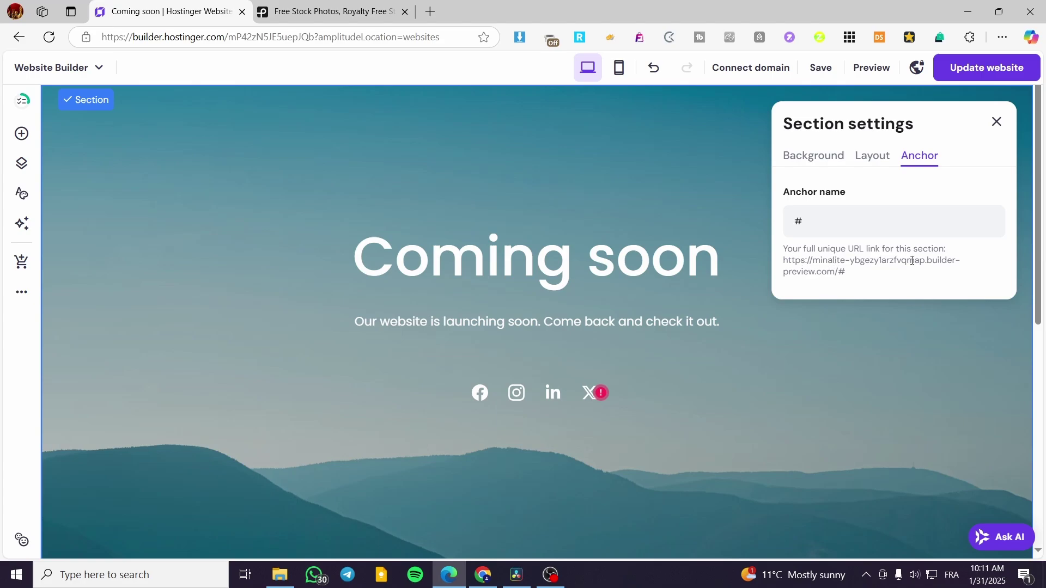
{"action": "left_click", "coordinate": [995, 125]}
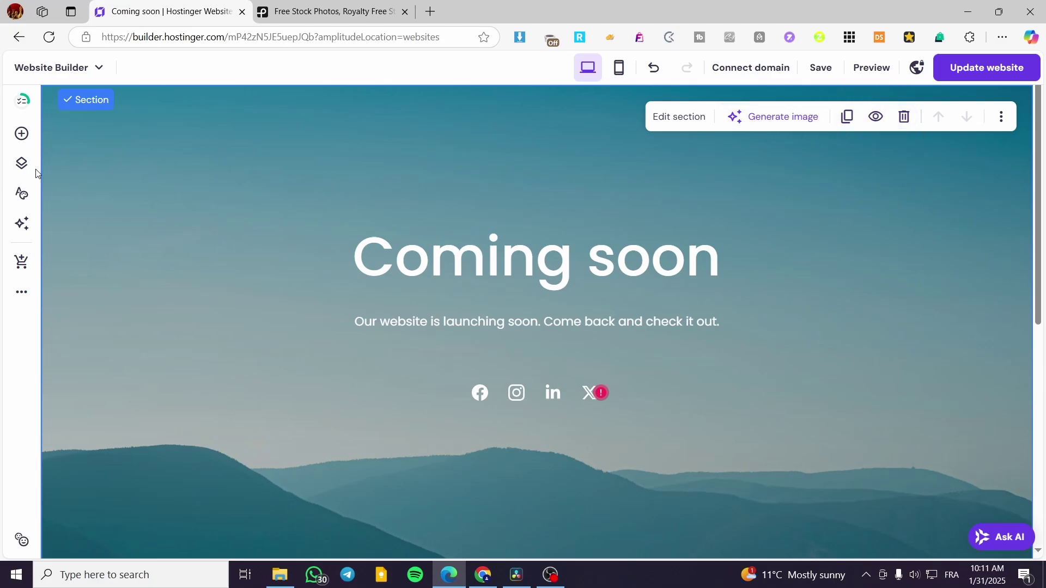
Add a Text and a Button to the Coming soon page, delete both, then show the pages list.
{"action": "left_click", "coordinate": [22, 134]}
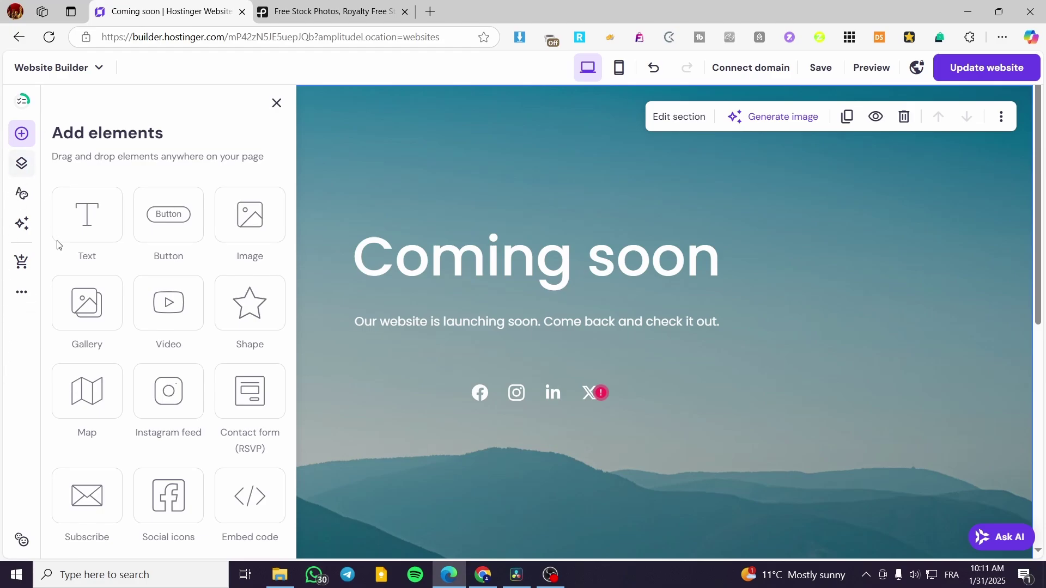
{"action": "left_click_drag", "start_coordinate": [87, 218], "coordinate": [448, 194]}
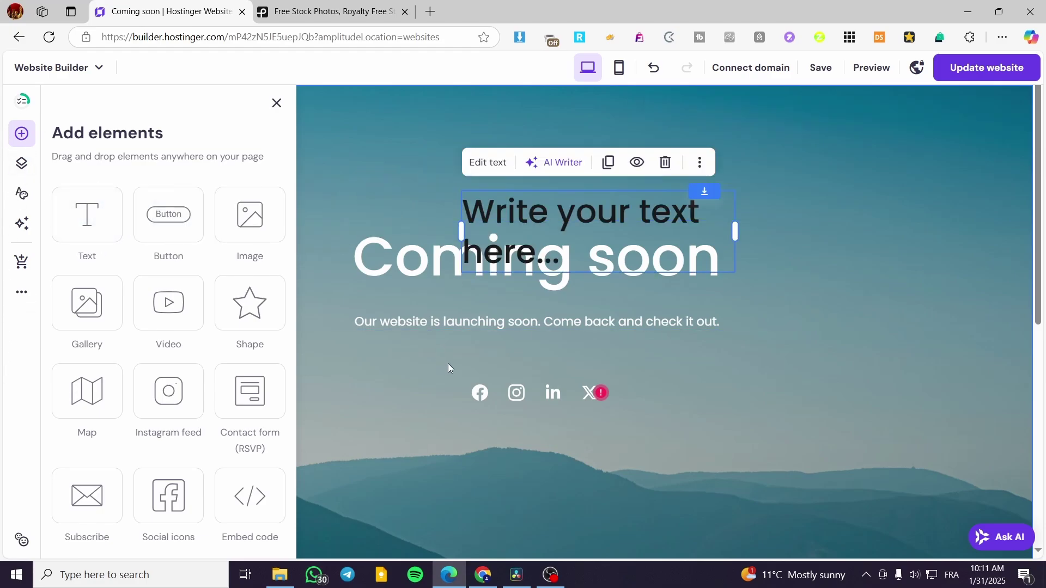
{"action": "left_click", "coordinate": [698, 164]}
{"action": "key", "text": "BackSpace"}
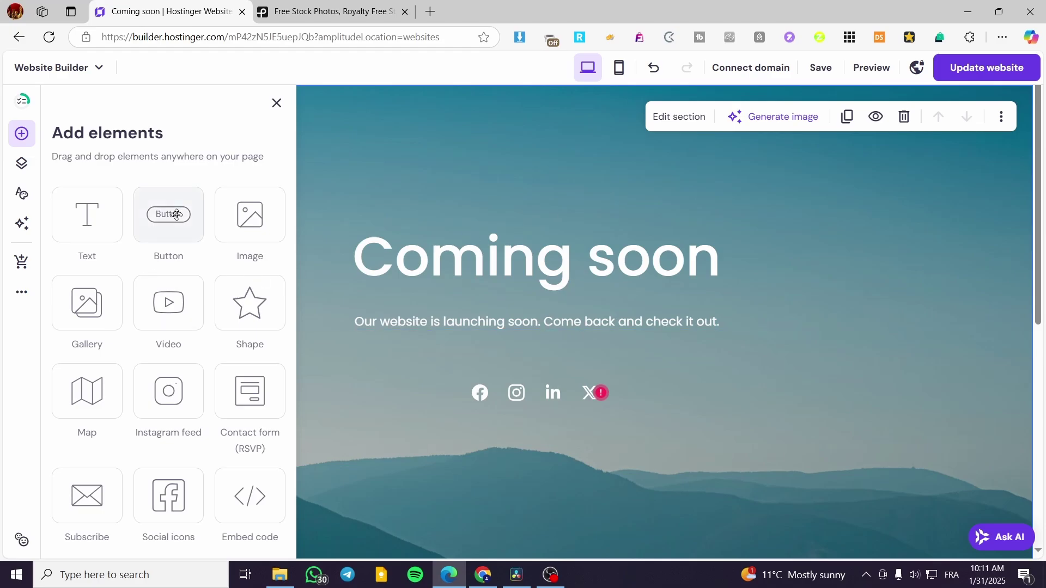
{"action": "left_click_drag", "start_coordinate": [168, 213], "coordinate": [544, 481]}
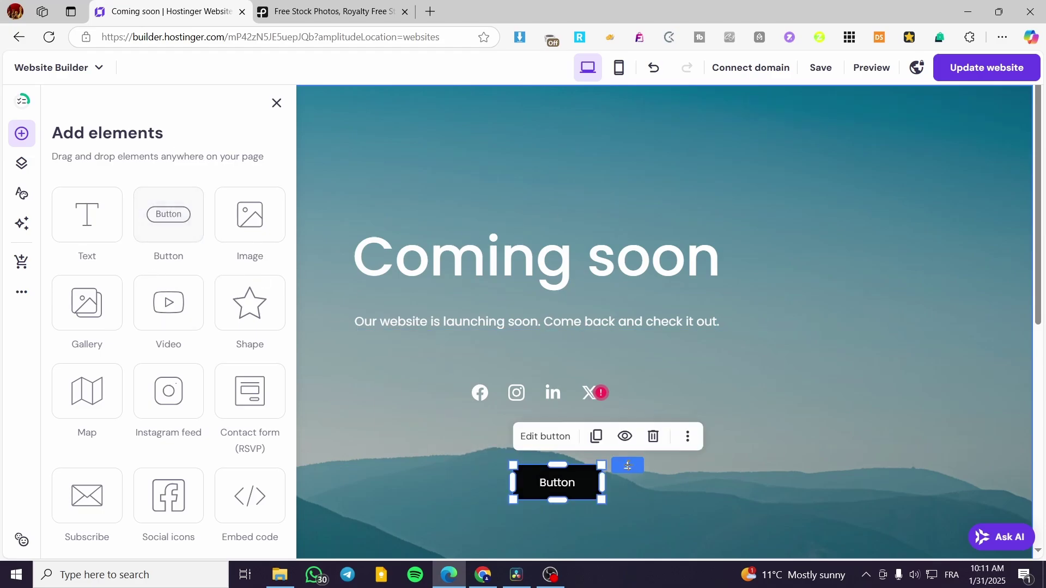
{"action": "left_click", "coordinate": [653, 436]}
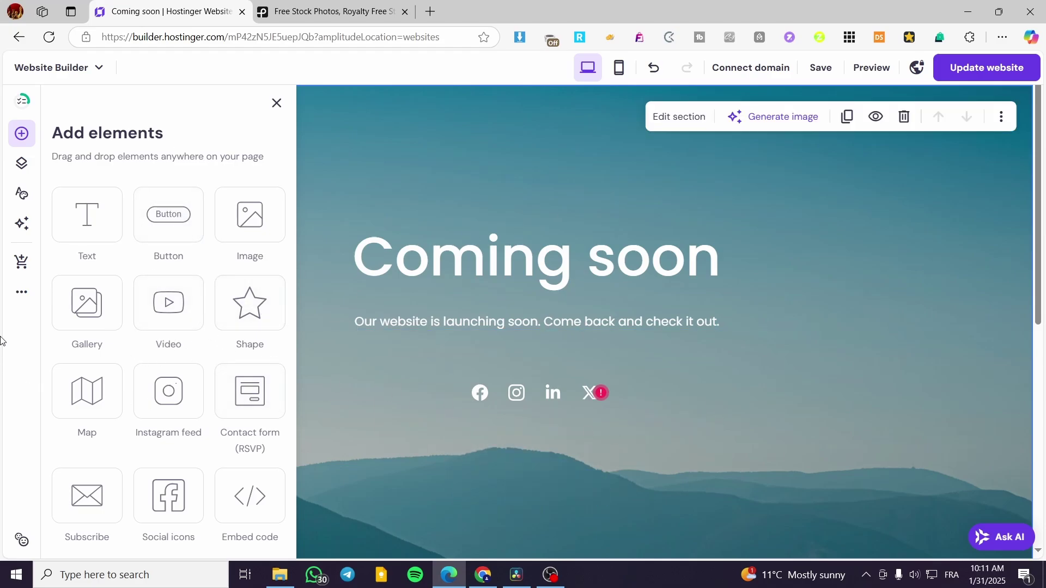
{"action": "left_click", "coordinate": [22, 165]}
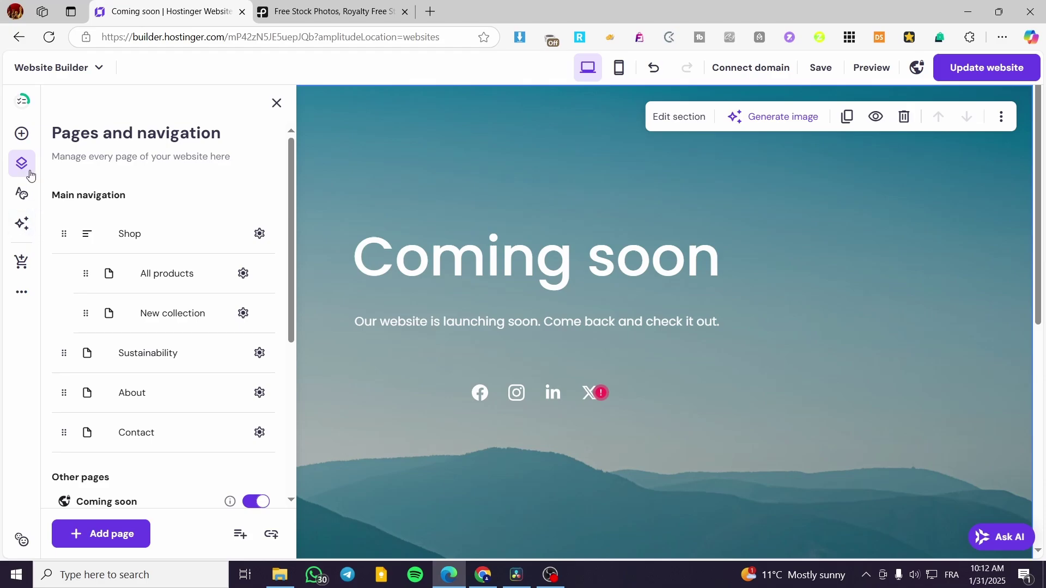
Scroll the pages list, open Website styles, then close the panel to show only the Coming soon page.
{"action": "scroll", "coordinate": [181, 271], "scroll_direction": "down", "scroll_amount": 5}
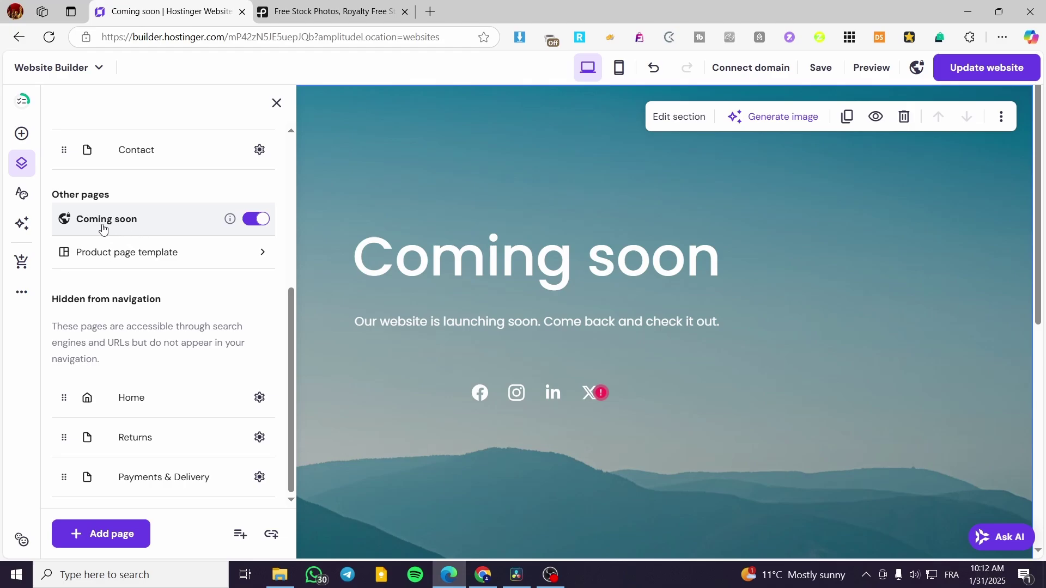
{"action": "left_click", "coordinate": [16, 195]}
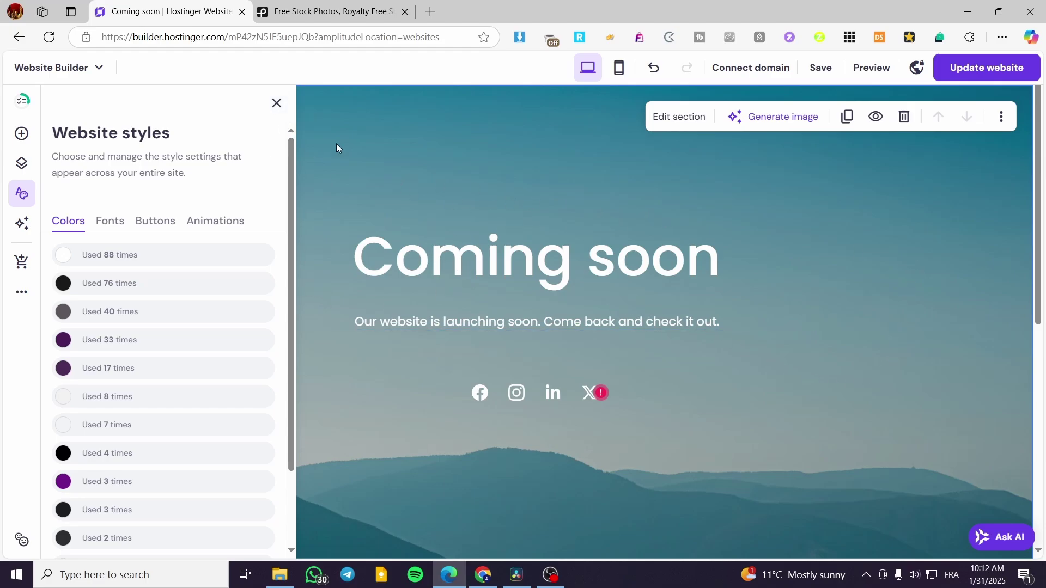
{"action": "left_click", "coordinate": [276, 103]}
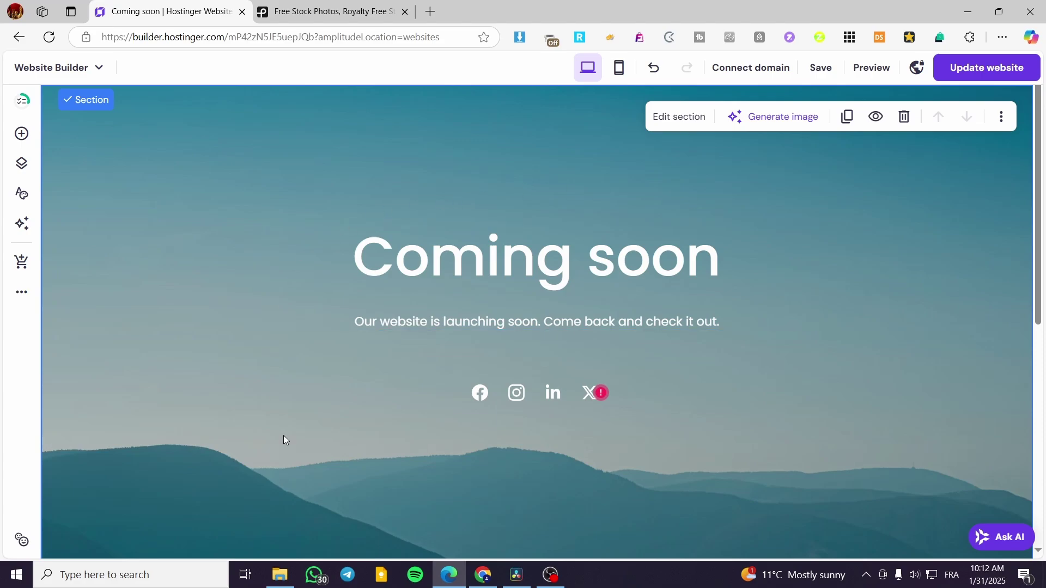